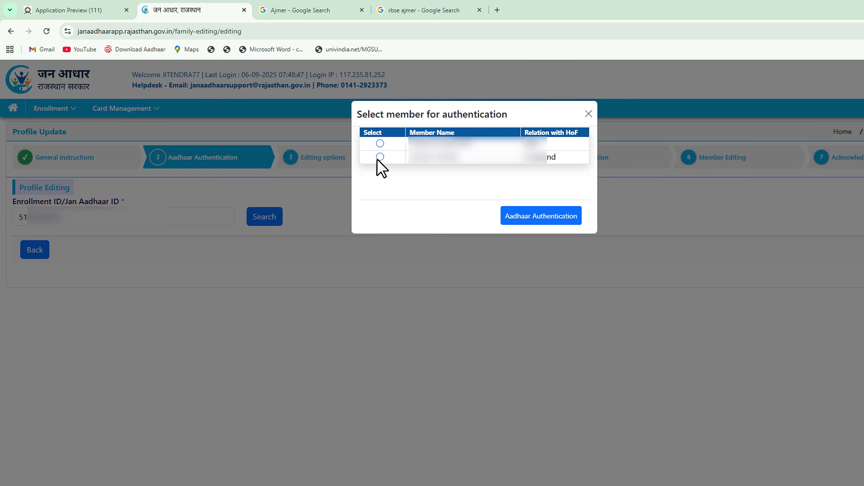
# - Authenticate the second member's Aadhaar with consent and an OTP sent to the registered mobile
pyautogui.click(519, 220)
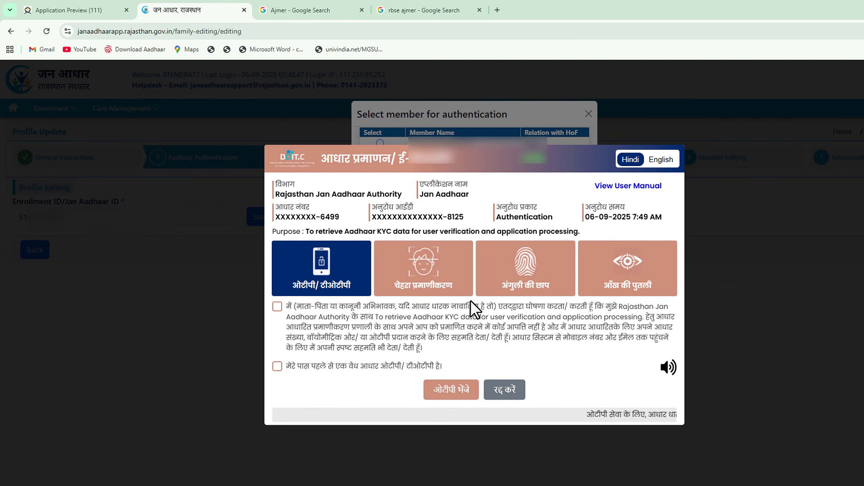
pyautogui.click(277, 307)
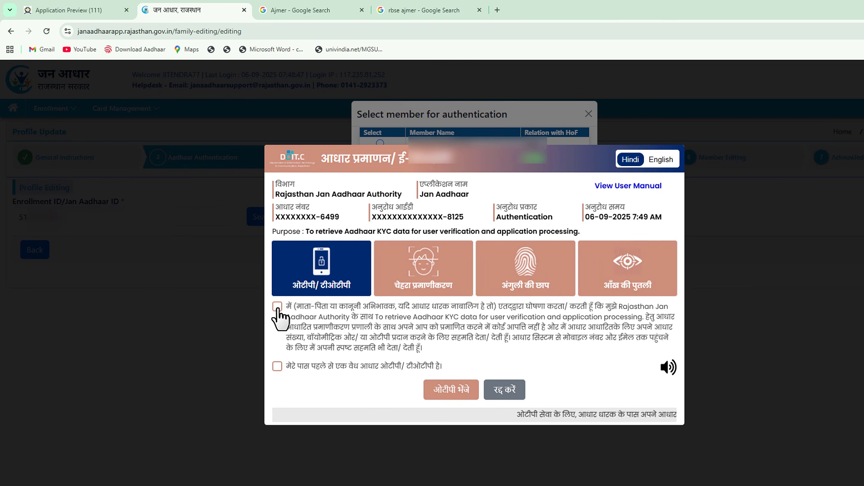
pyautogui.click(446, 390)
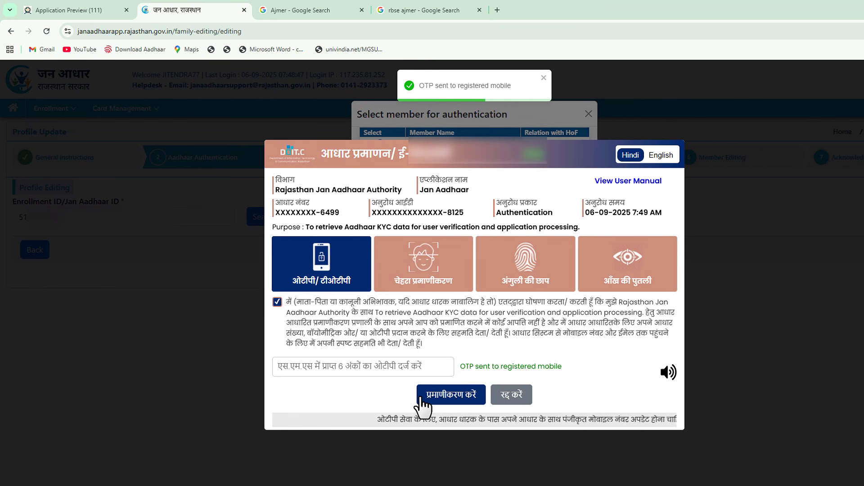
pyautogui.click(442, 396)
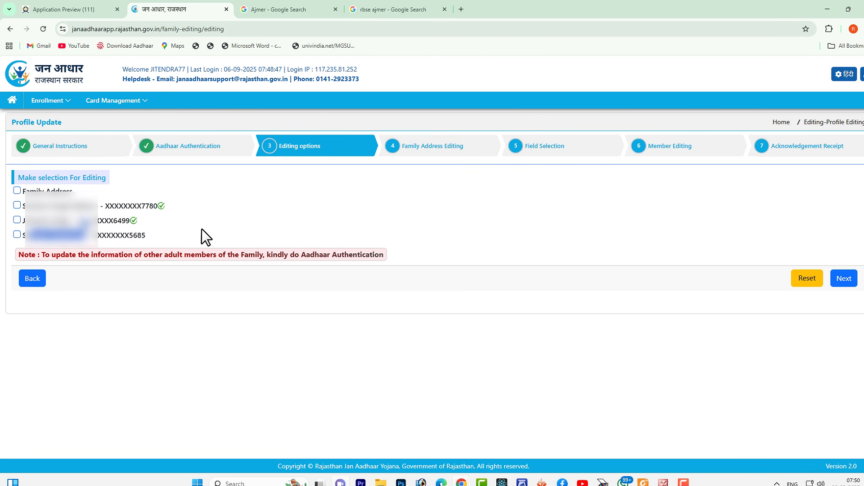
# - Tick the second and third members, then verify the third member's Aadhaar with consent and the received OTP
pyautogui.click(16, 221)
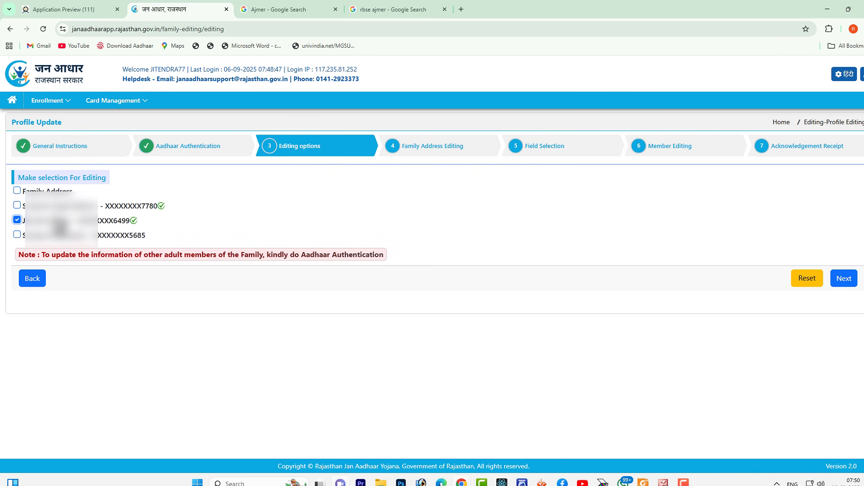
pyautogui.click(16, 234)
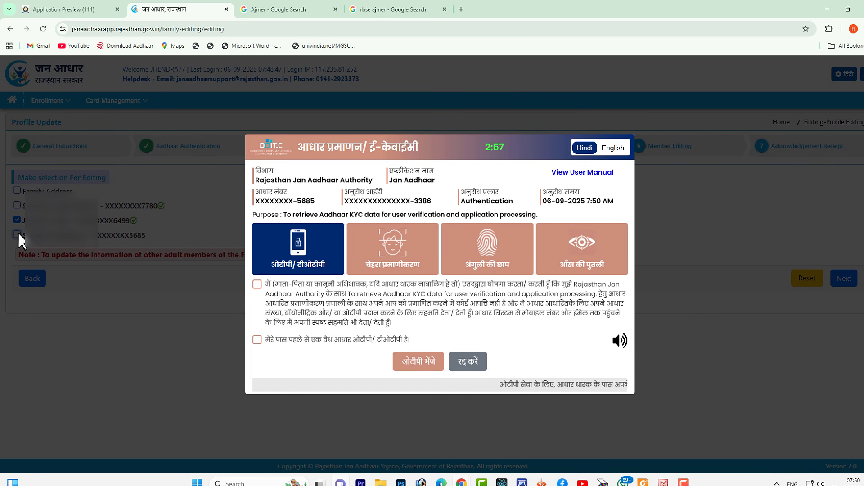
pyautogui.click(257, 284)
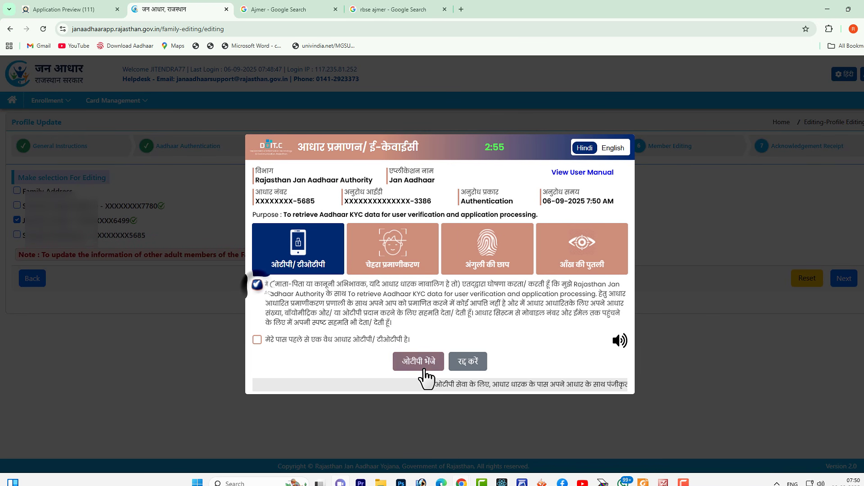
pyautogui.click(432, 369)
pyautogui.click(407, 339)
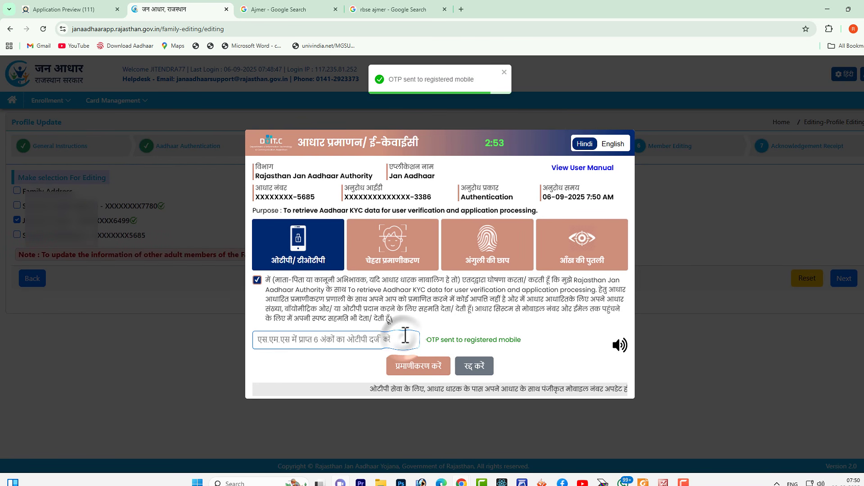
pyautogui.click(420, 367)
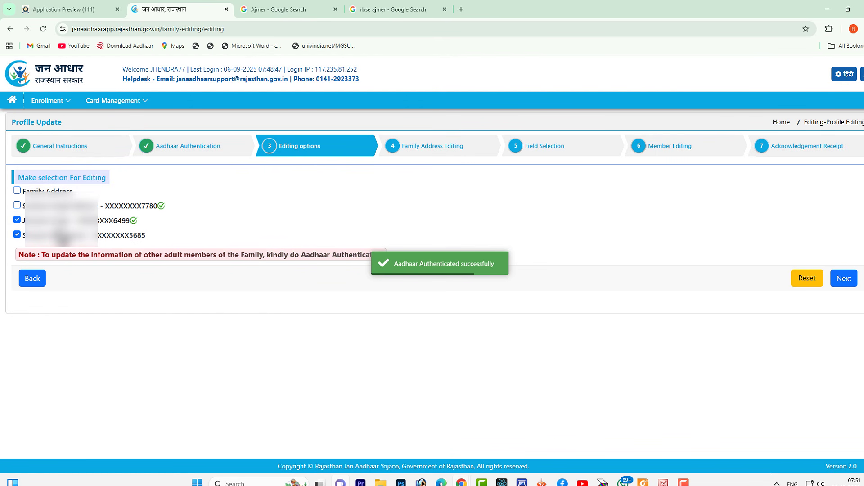
# - Check all three family members' boxes and continue to the Field Selection step
pyautogui.click(17, 205)
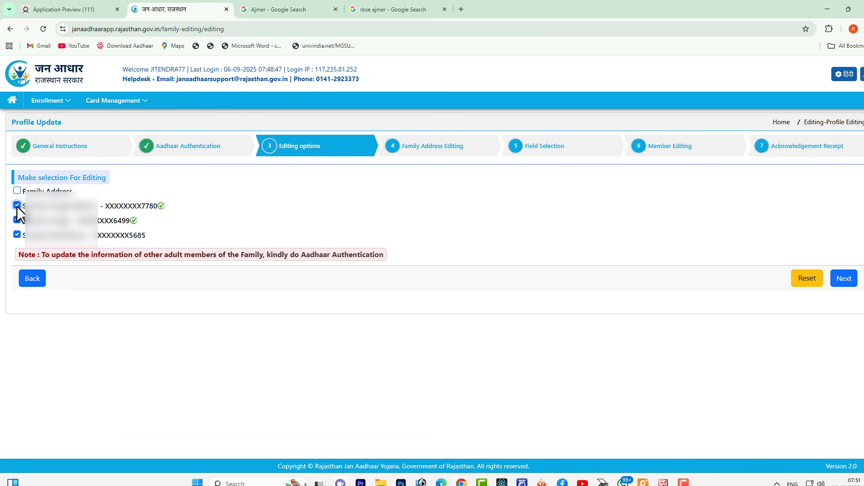
pyautogui.click(16, 206)
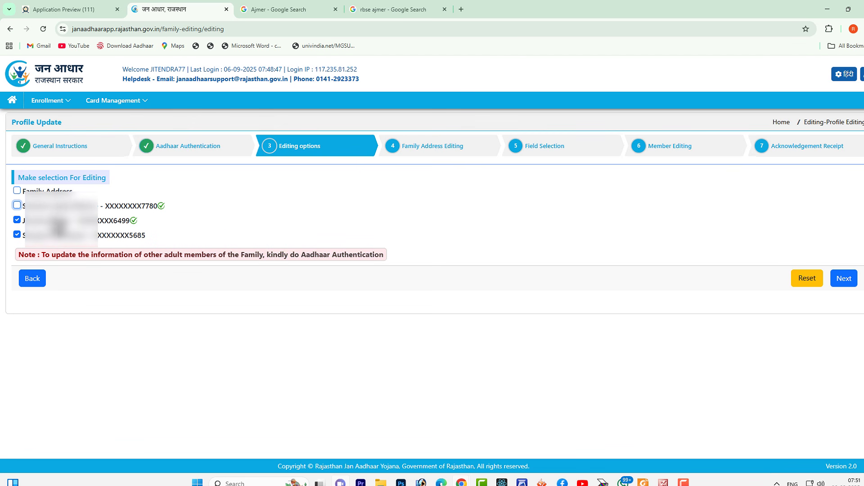
pyautogui.click(16, 205)
pyautogui.click(17, 220)
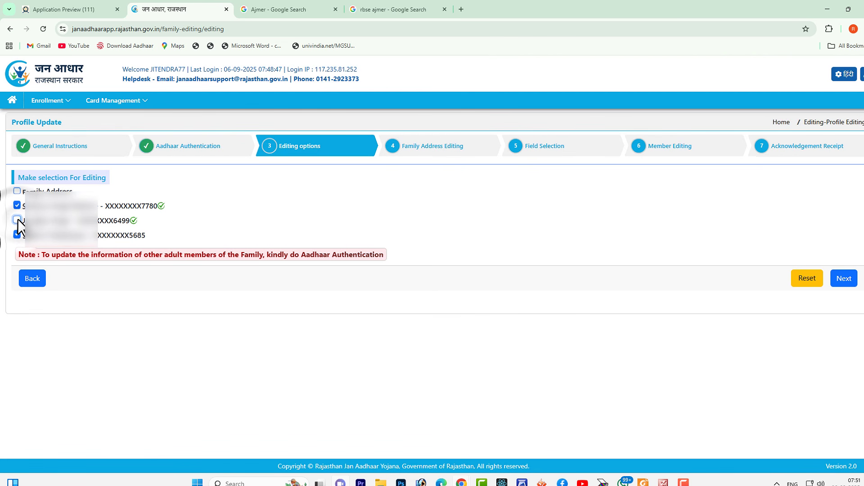
pyautogui.click(17, 220)
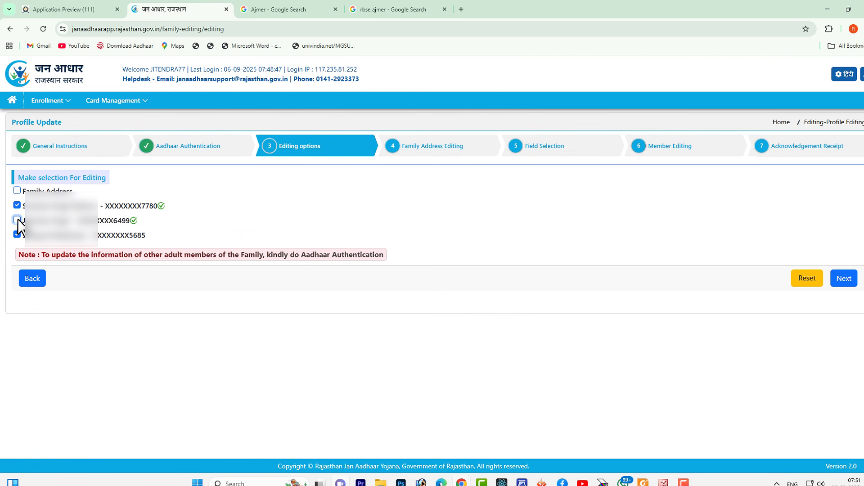
pyautogui.click(18, 220)
pyautogui.click(843, 279)
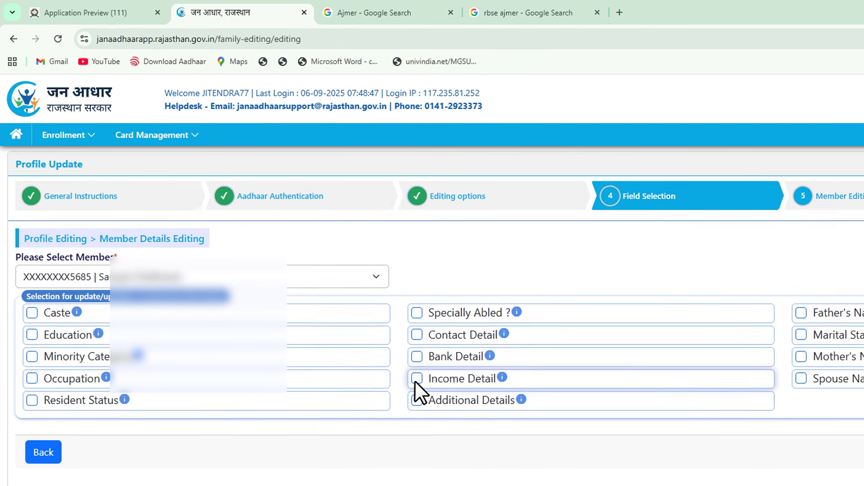
# - Tick Income Detail for the first member and attempt to continue to member editing
pyautogui.moveTo(374, 281)
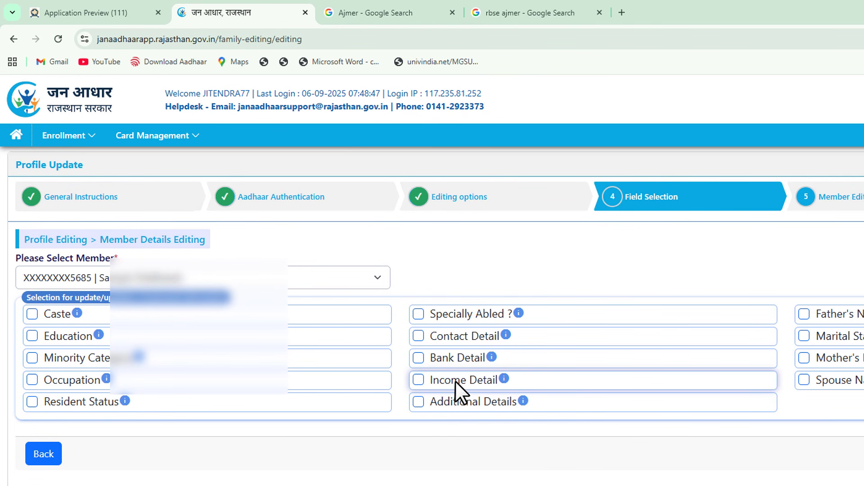
pyautogui.click(418, 380)
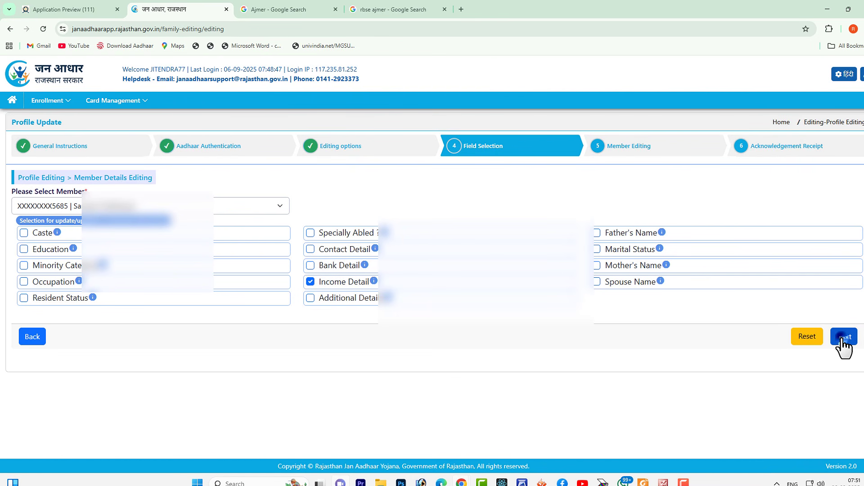
pyautogui.click(841, 340)
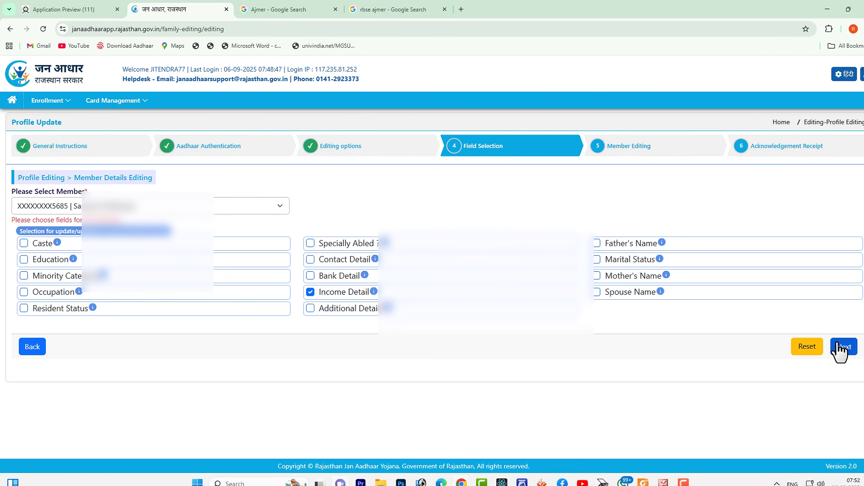
pyautogui.click(244, 208)
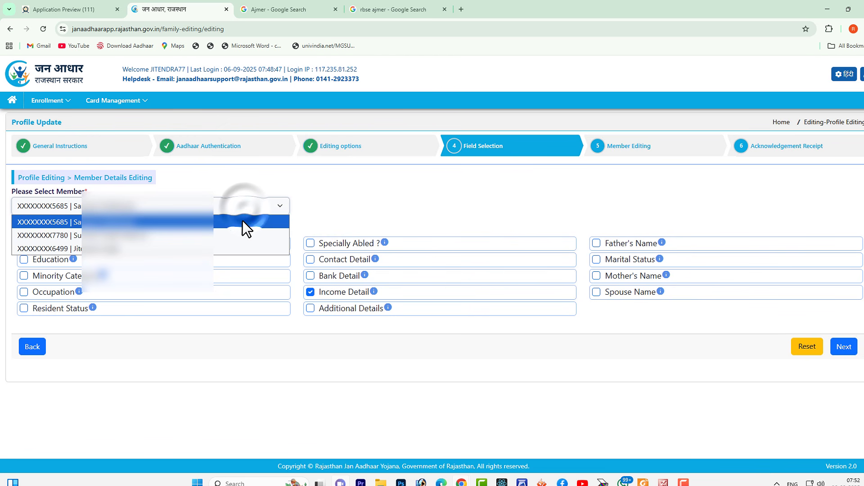
pyautogui.click(238, 248)
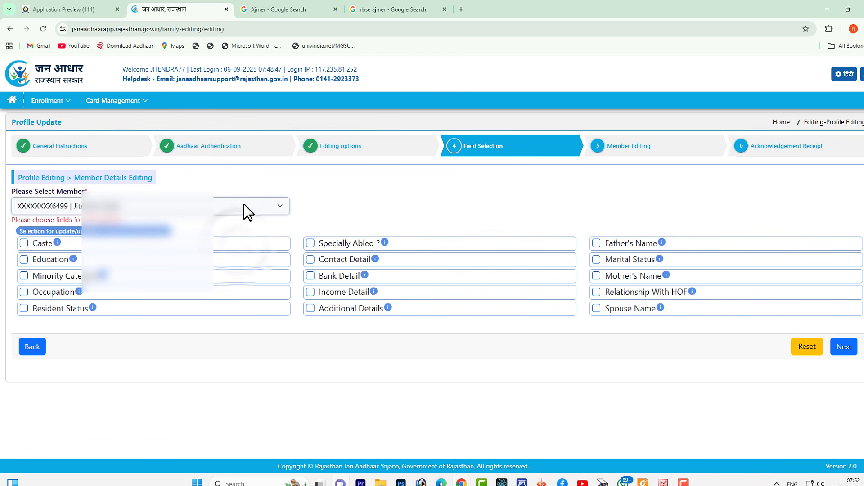
pyautogui.click(228, 206)
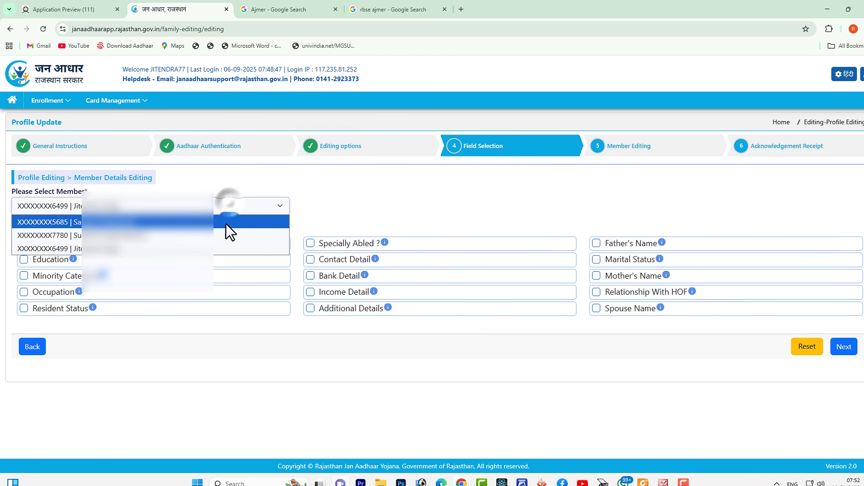
pyautogui.click(224, 223)
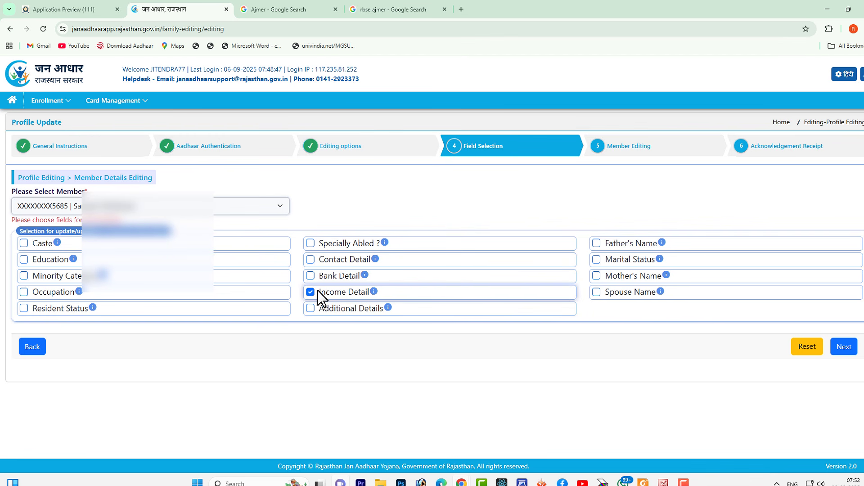
pyautogui.click(843, 349)
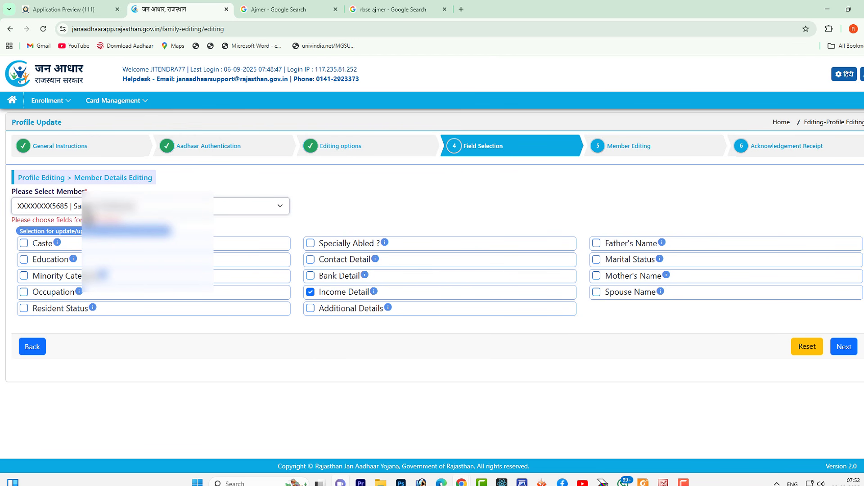
# - Select Income Detail for the second and last family members
pyautogui.click(81, 206)
pyautogui.click(77, 233)
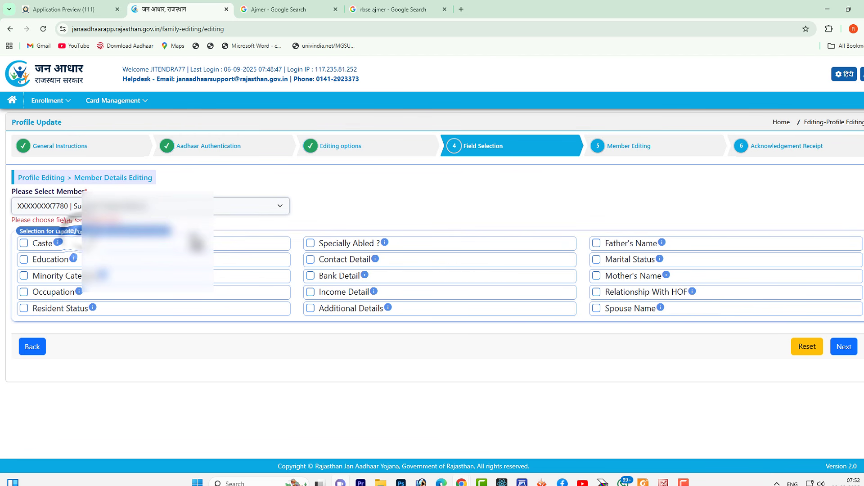
pyautogui.click(310, 291)
pyautogui.click(238, 207)
pyautogui.click(135, 248)
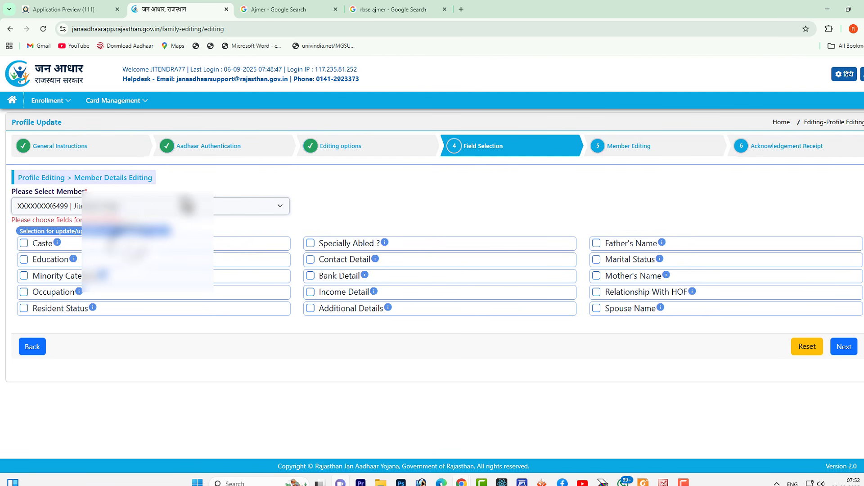
pyautogui.click(309, 292)
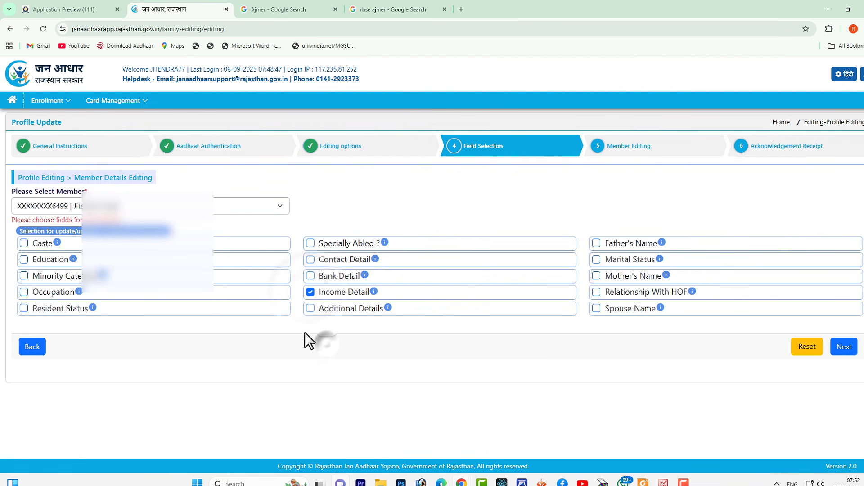
# - Recheck each member in the dropdown, adjusting the Income Detail selection for the last and second members
pyautogui.click(110, 207)
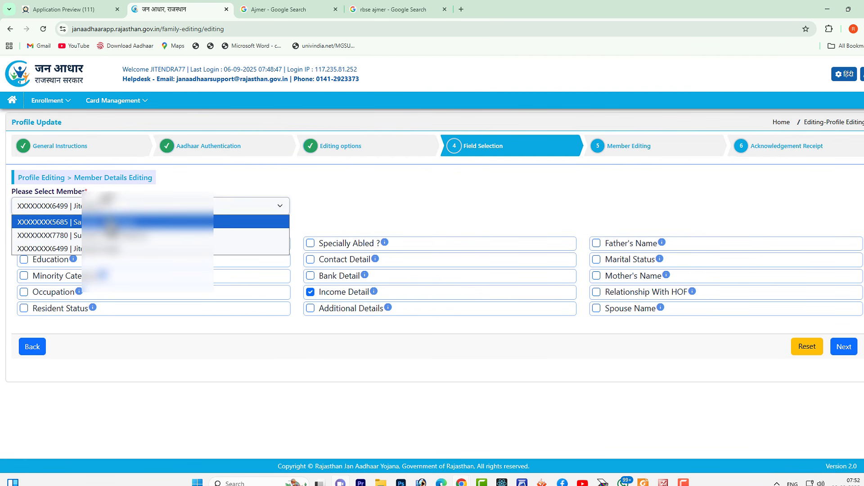
pyautogui.click(110, 221)
pyautogui.click(218, 207)
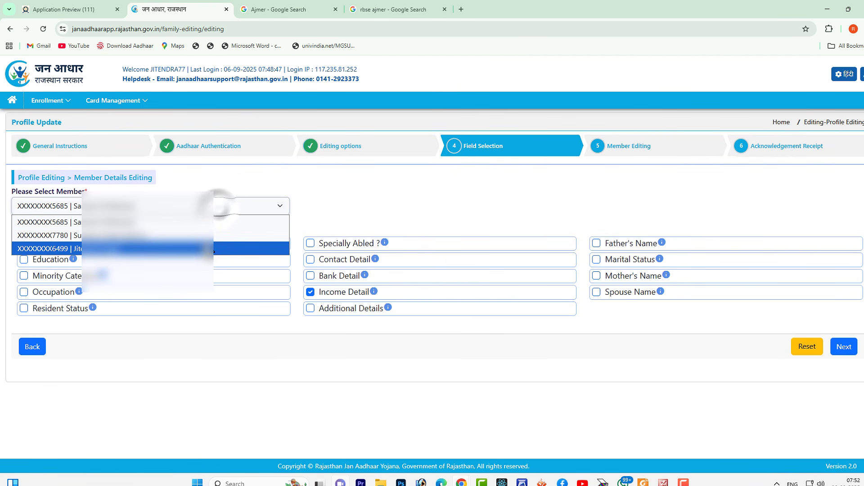
pyautogui.click(225, 235)
pyautogui.click(202, 201)
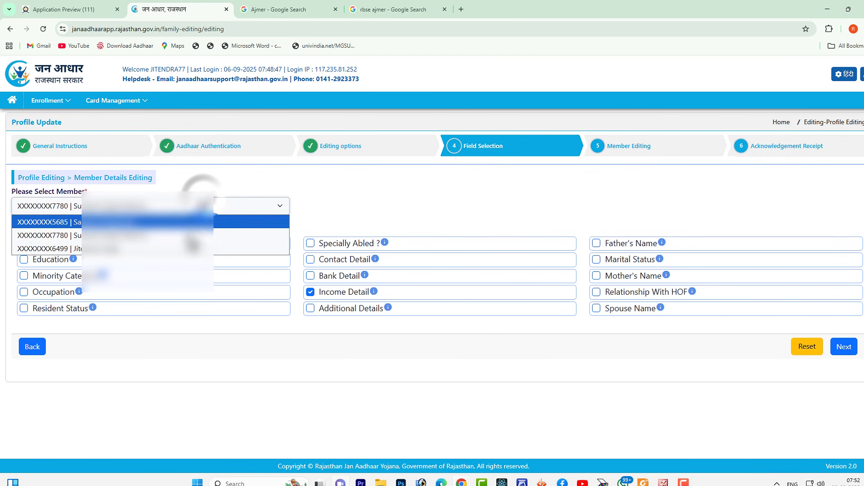
pyautogui.click(186, 247)
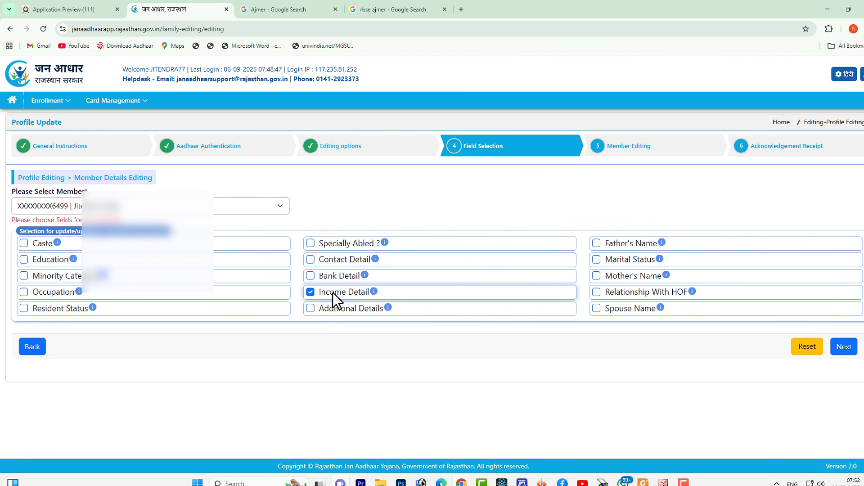
pyautogui.click(310, 292)
pyautogui.click(201, 205)
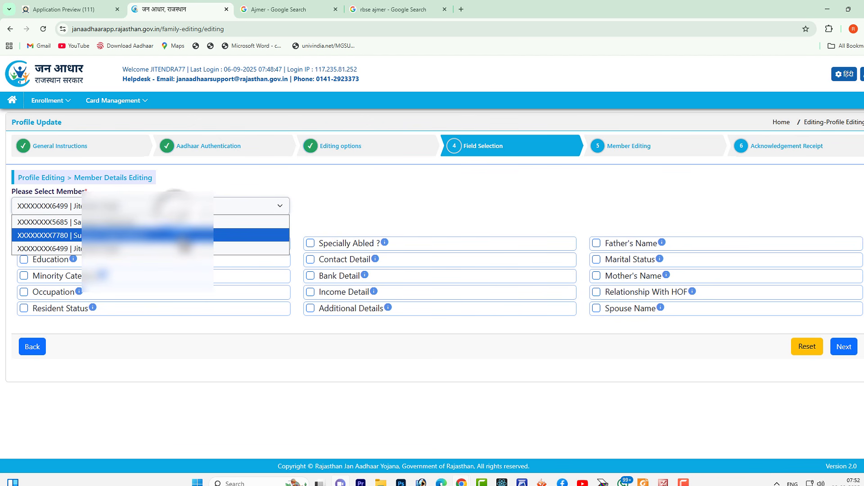
pyautogui.click(117, 234)
pyautogui.click(344, 292)
# - Mark Income Detail for the remaining member and continue to the Member Editing step
pyautogui.click(153, 206)
pyautogui.click(153, 222)
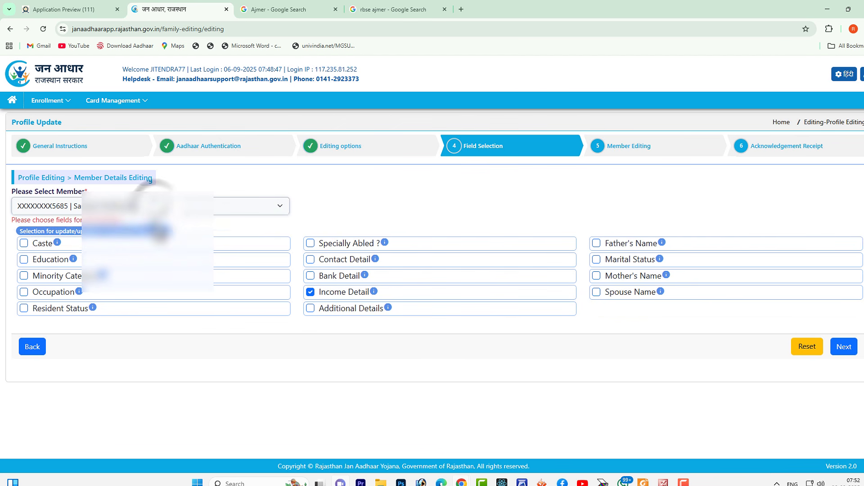
pyautogui.click(153, 206)
pyautogui.click(148, 248)
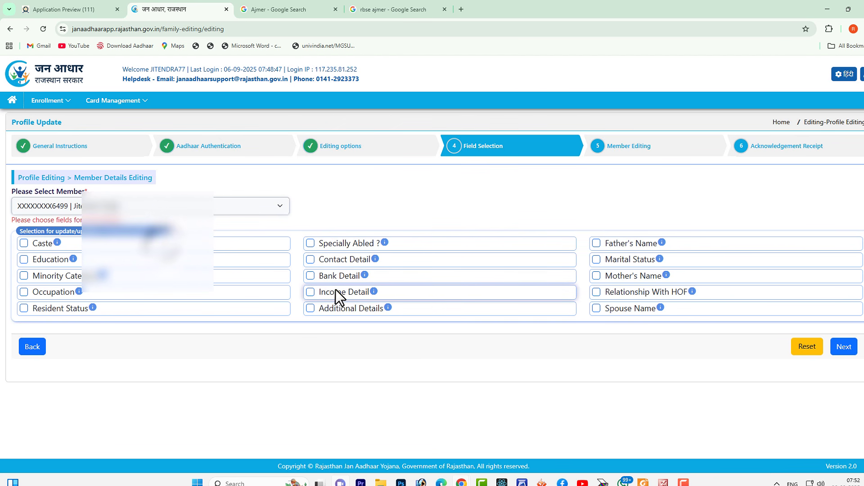
pyautogui.click(308, 293)
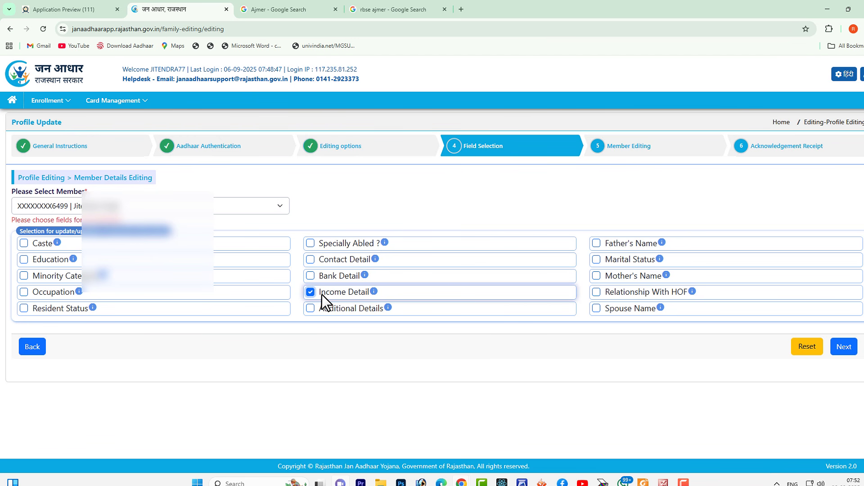
pyautogui.click(844, 347)
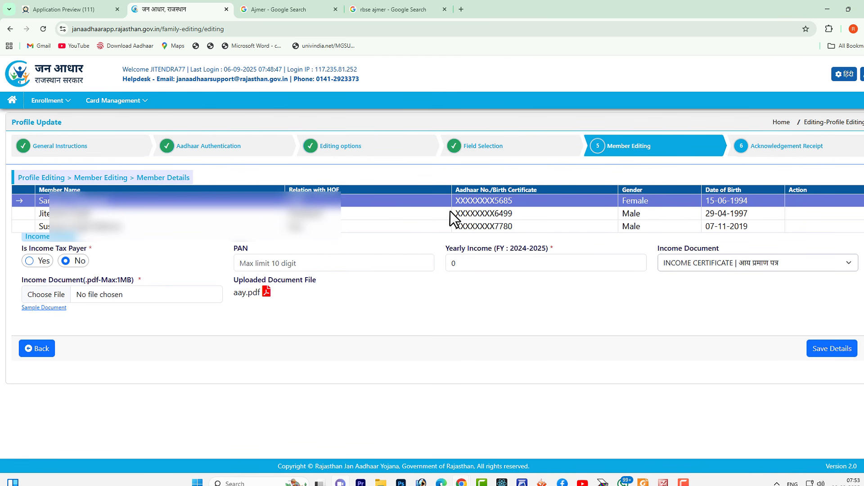
# - Keep the first member as not an income tax payer and set Yearly Income to 5000
pyautogui.click(276, 263)
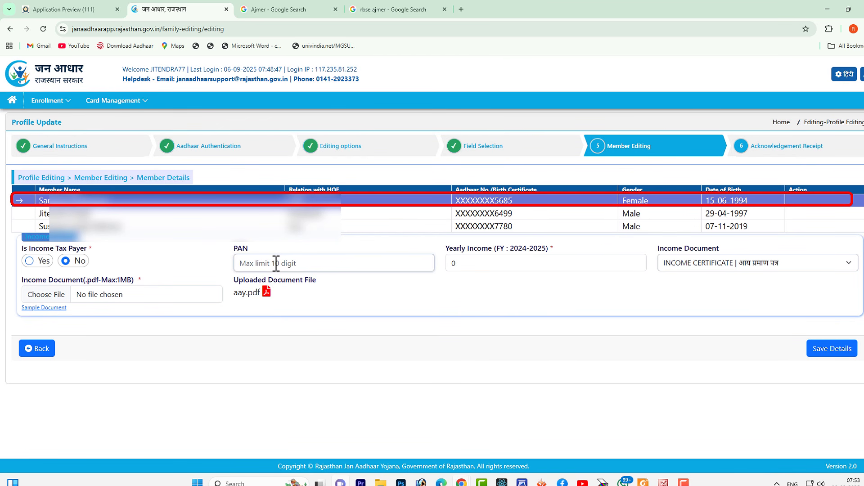
pyautogui.click(36, 252)
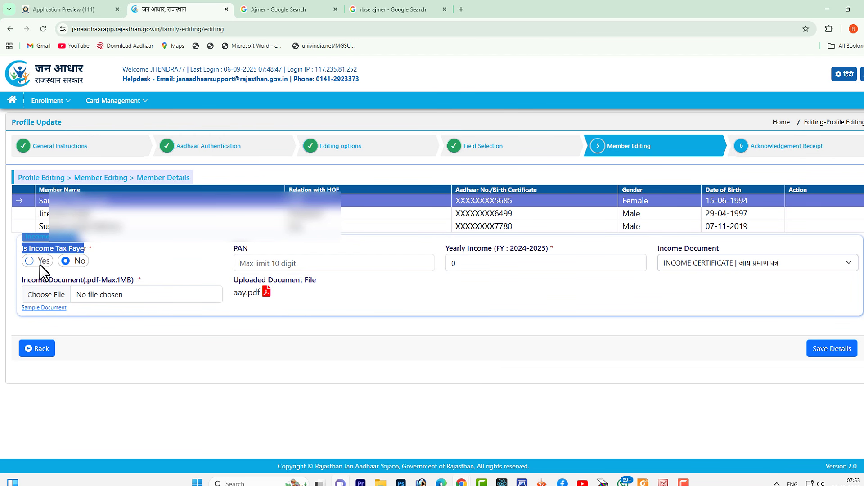
pyautogui.click(73, 262)
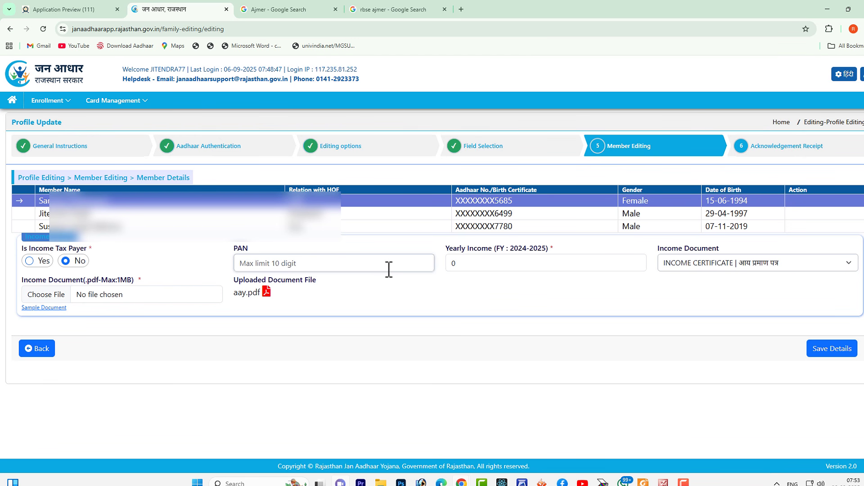
pyautogui.moveTo(454, 248); pyautogui.dragTo(556, 250)
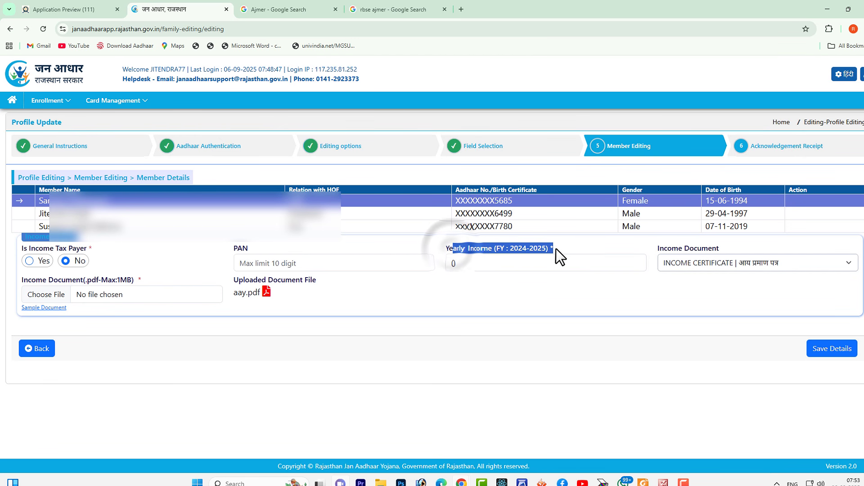
pyautogui.doubleClick(498, 264)
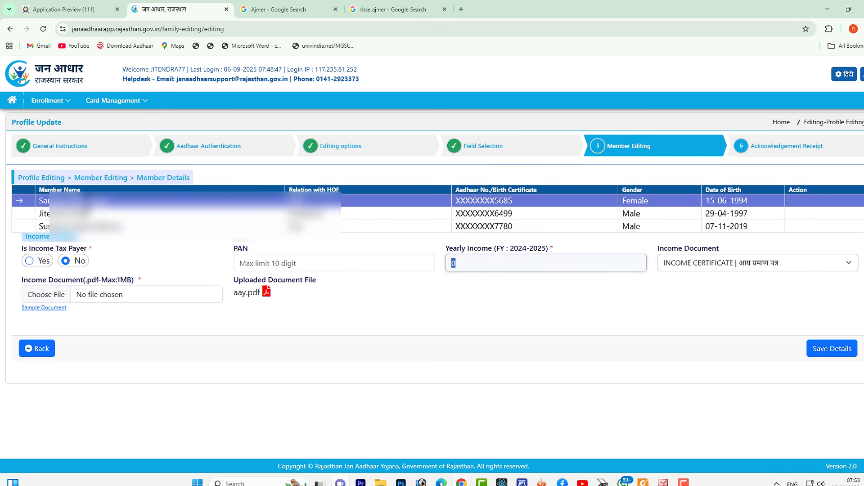
pyautogui.click(468, 266)
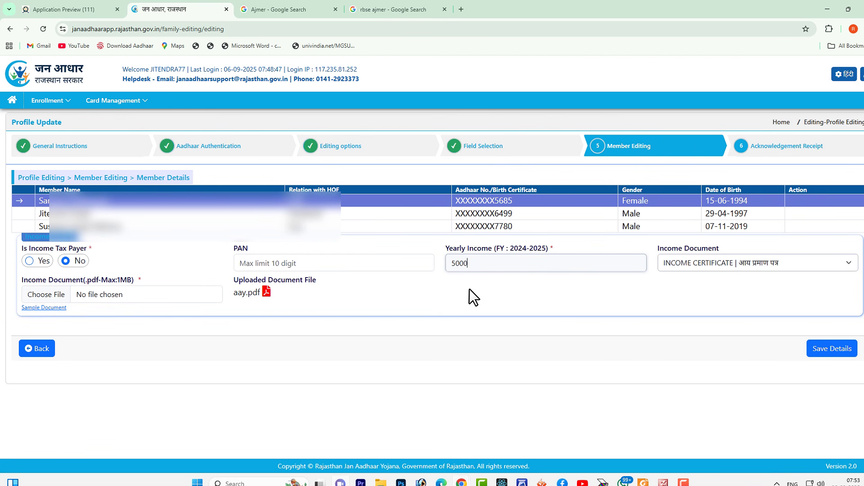
# - Keep INCOME CERTIFICATE as the document type and download the Sample Document
pyautogui.click(760, 263)
pyautogui.click(761, 263)
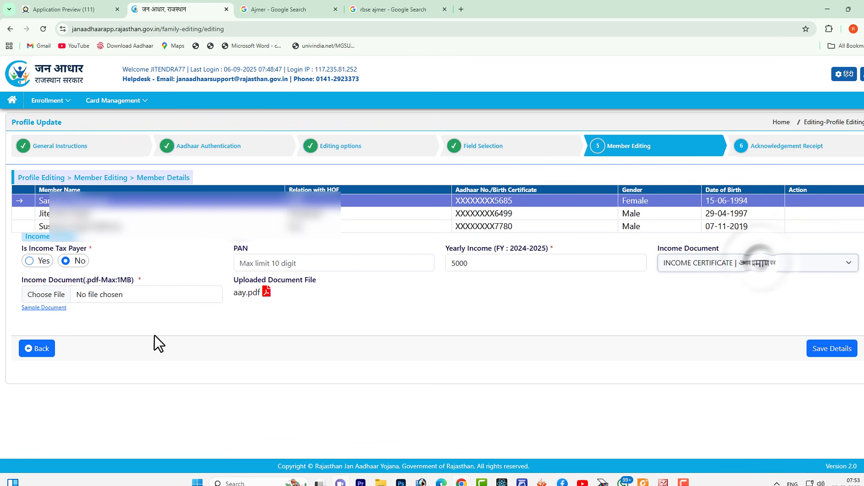
pyautogui.click(54, 308)
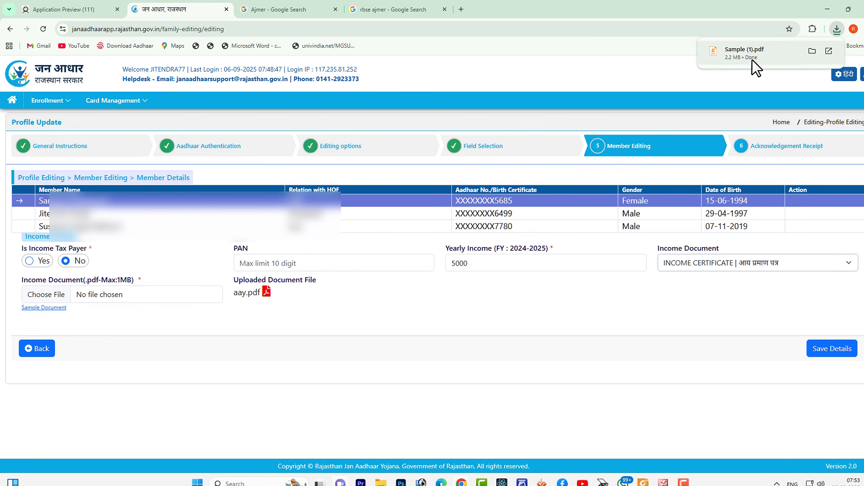
# - Look through the five-page Sample (1).pdf in Chrome's PDF viewer, then return to the जन आधार tab
pyautogui.click(752, 60)
pyautogui.scroll(-20, 585, 223)
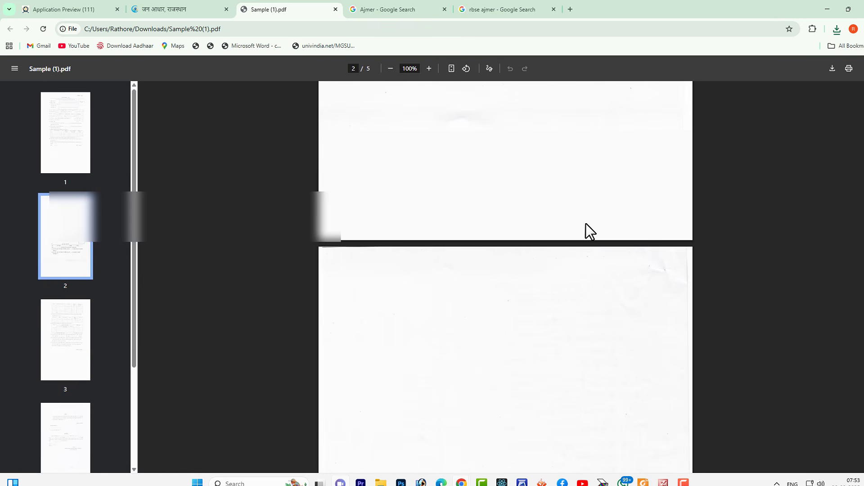
pyautogui.scroll(-20, 594, 223)
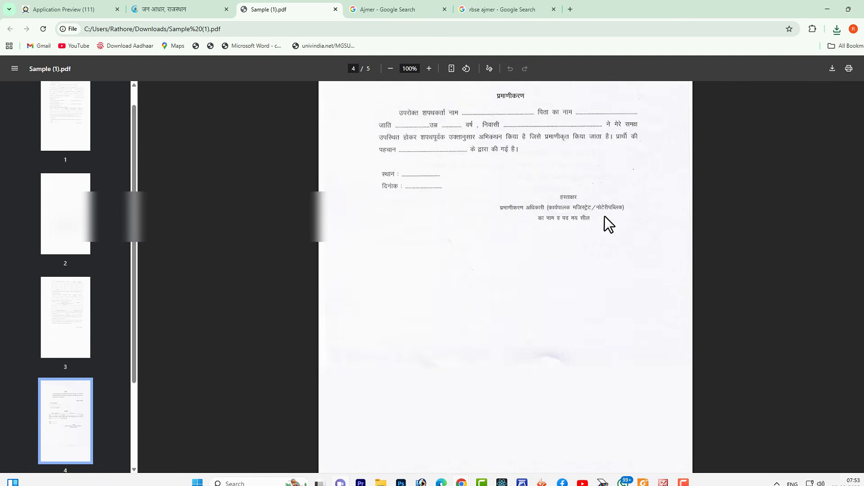
pyautogui.scroll(20, 630, 326)
pyautogui.scroll(20, 545, 322)
pyautogui.scroll(5, 554, 292)
pyautogui.click(164, 9)
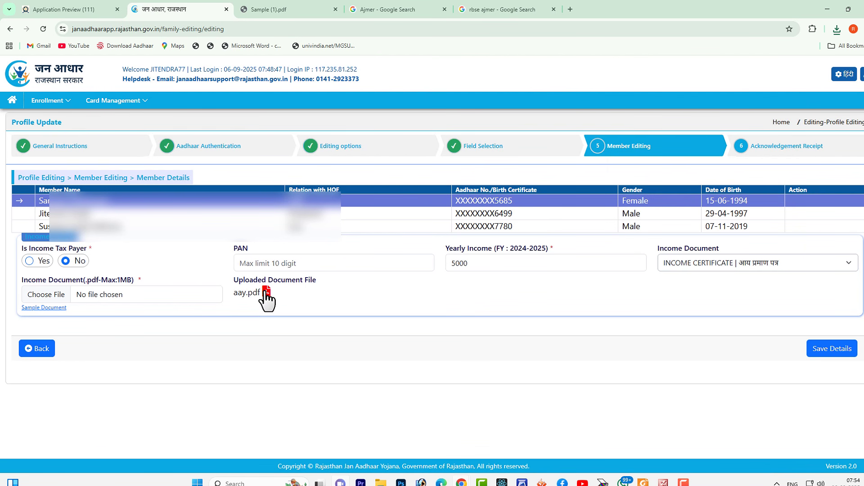
# - Upload the first member's income certificate (under 1MB) and save their income details
pyautogui.moveTo(111, 280); pyautogui.dragTo(135, 280)
pyautogui.click(47, 295)
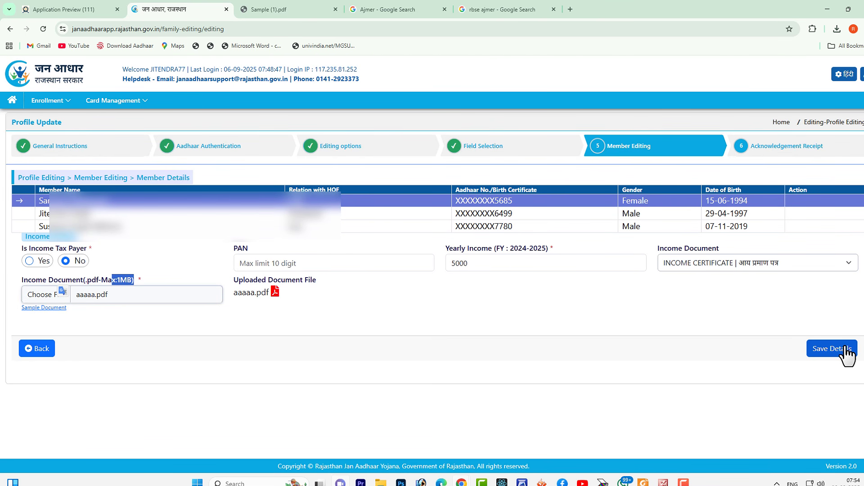
pyautogui.click(845, 350)
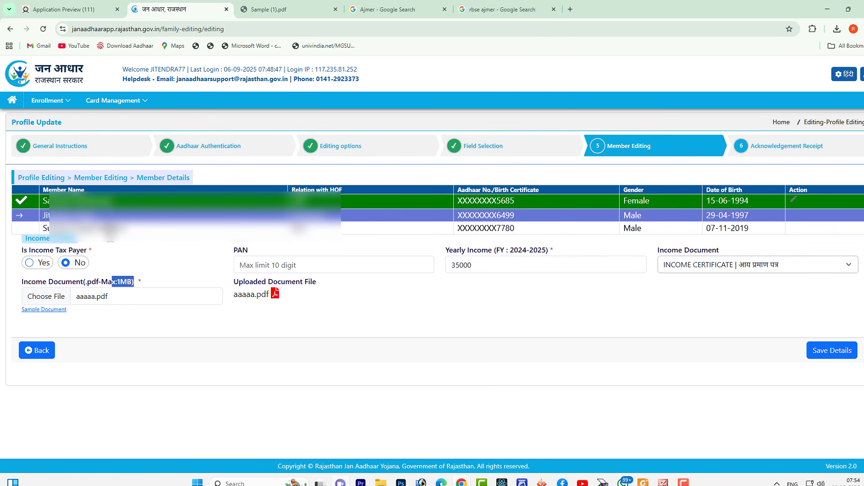
# - Change the second member's yearly income from 35000 to 40000, attach the certificate and save
pyautogui.doubleClick(487, 266)
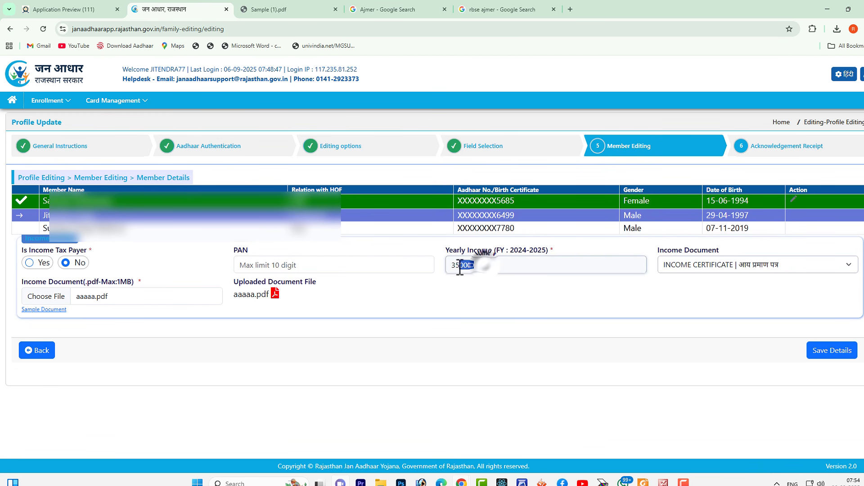
pyautogui.click(486, 269)
pyautogui.doubleClick(485, 268)
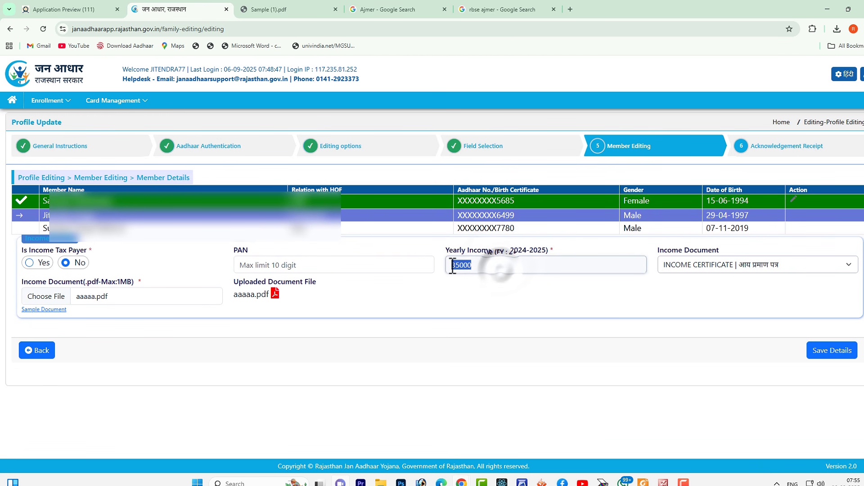
pyautogui.click(500, 293)
pyautogui.moveTo(484, 253); pyautogui.dragTo(485, 267)
pyautogui.doubleClick(490, 268)
pyautogui.write('4')
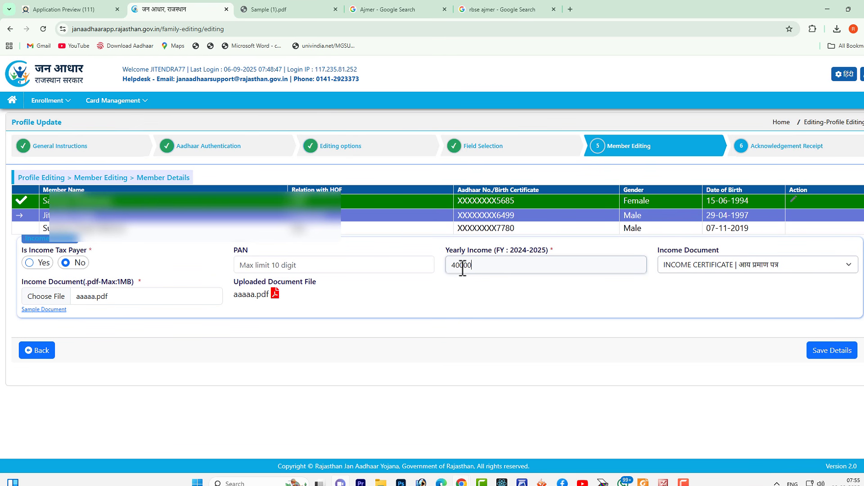
pyautogui.click(527, 297)
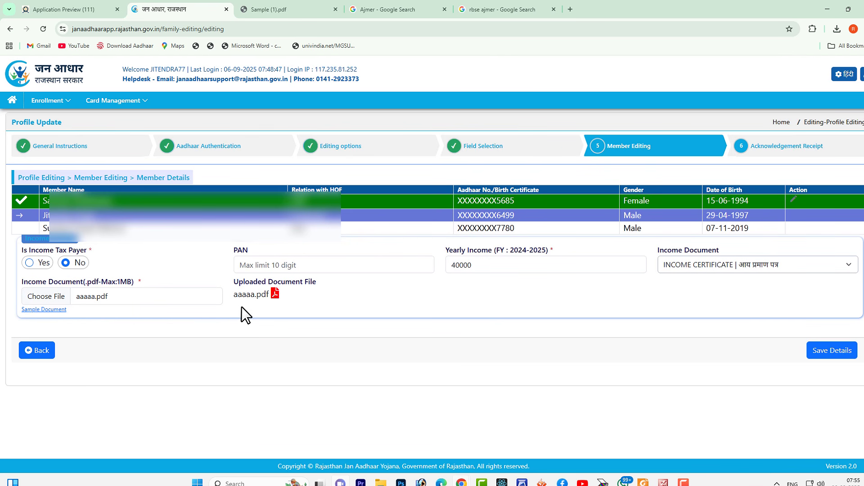
pyautogui.click(60, 297)
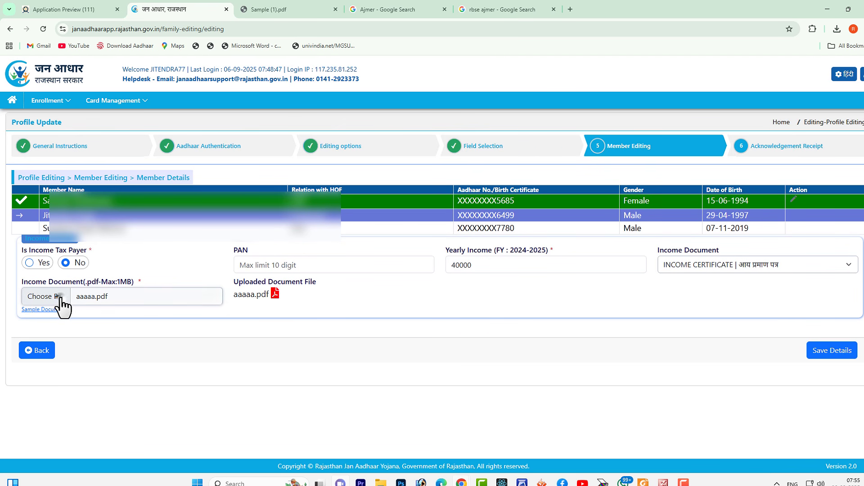
pyautogui.click(825, 355)
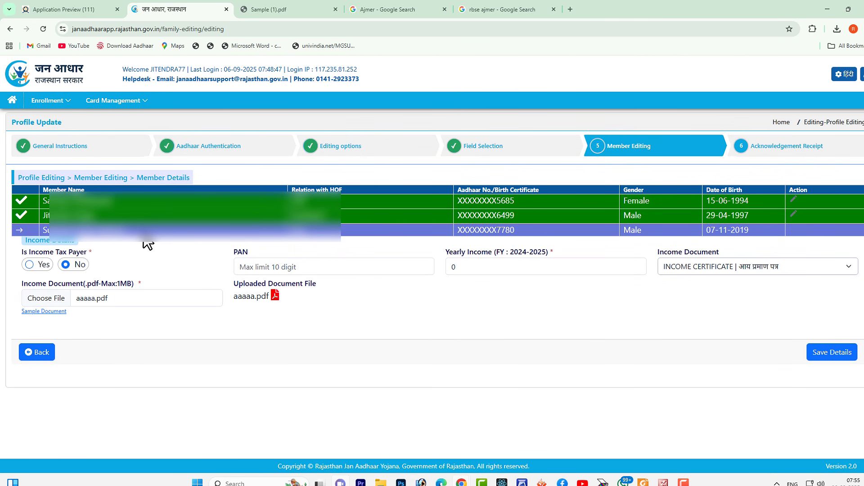
# - Save the third member's income unchanged and move to the Acknowledgement Receipt
pyautogui.click(500, 266)
pyautogui.click(77, 320)
pyautogui.click(824, 363)
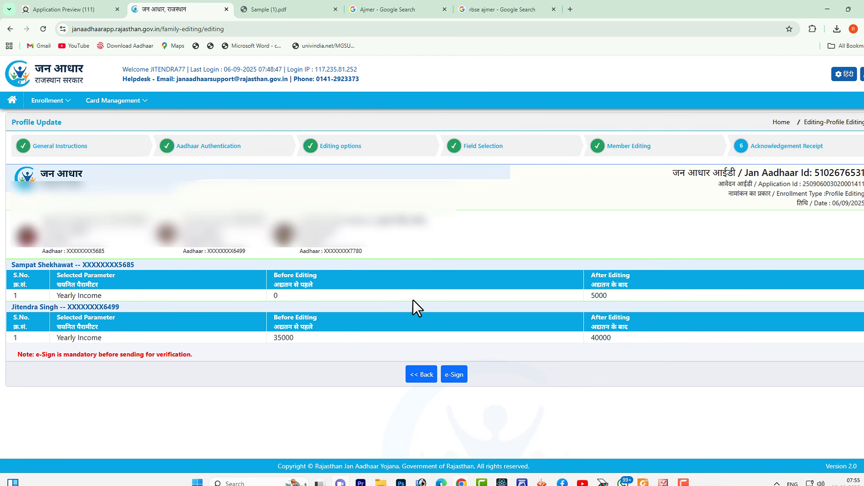
# - Start e-Sign, choose the signing member, and confirm the Aadhaar-match declaration for the eSign Process
pyautogui.click(453, 378)
pyautogui.click(454, 378)
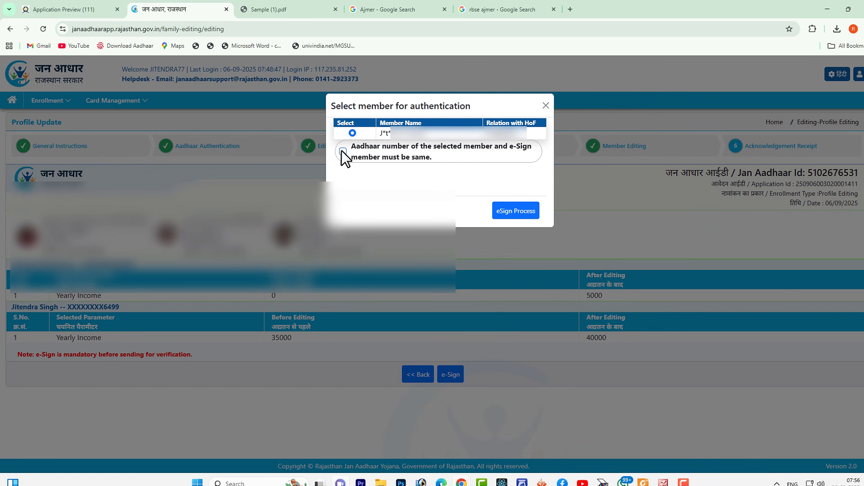
pyautogui.click(343, 152)
pyautogui.click(513, 215)
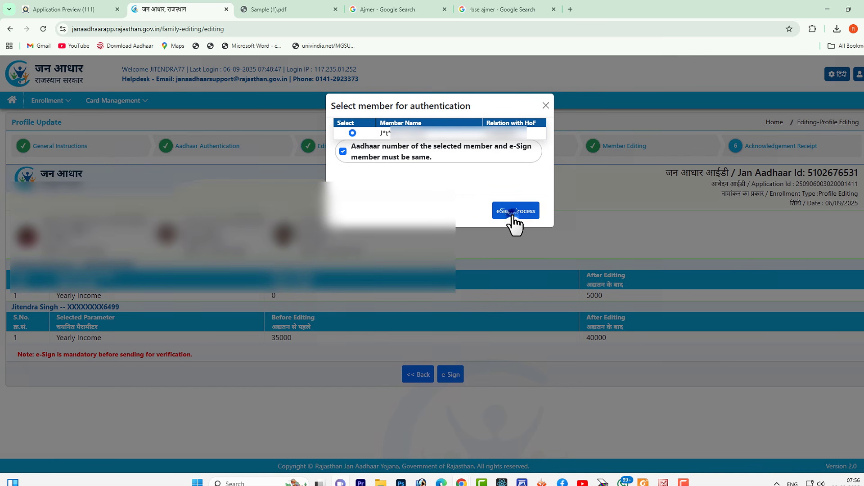
# - Verify the Aadhaar OTP to save the application, then open the e-signed PDF and print it
pyautogui.click(515, 220)
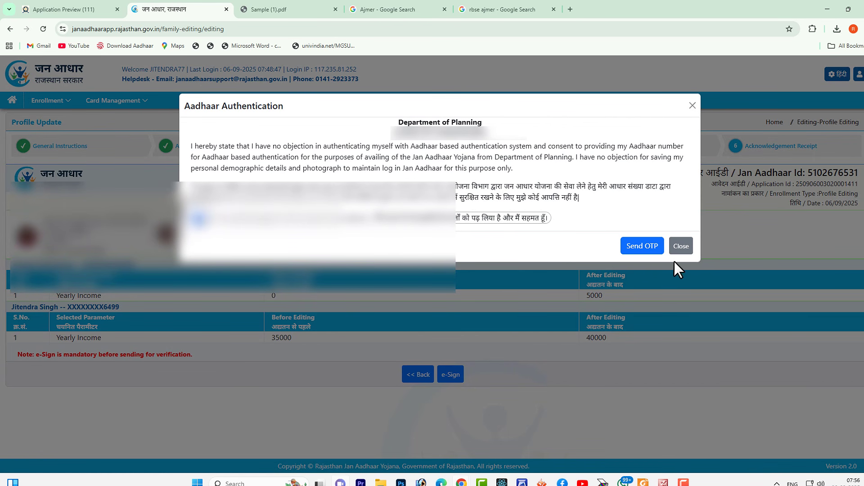
pyautogui.click(632, 247)
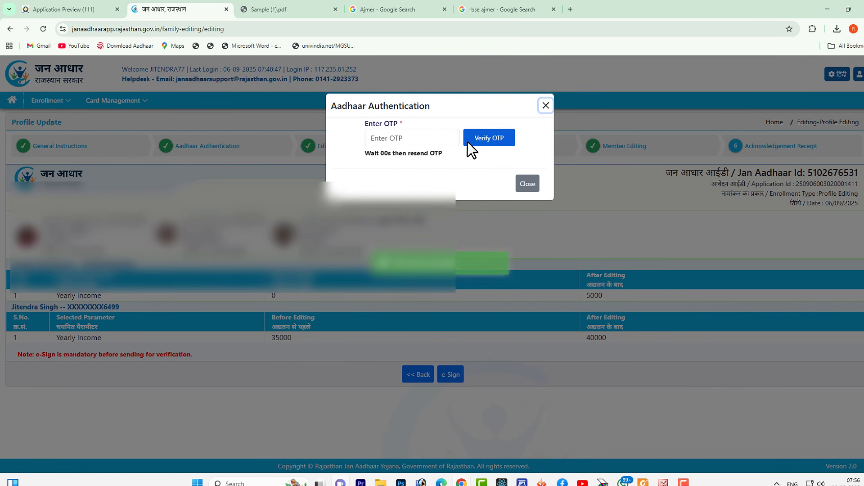
pyautogui.click(410, 140)
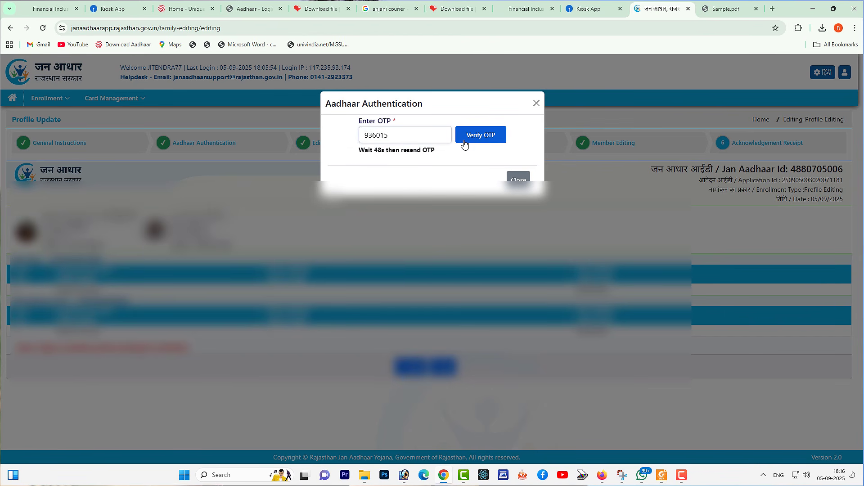
pyautogui.click(464, 142)
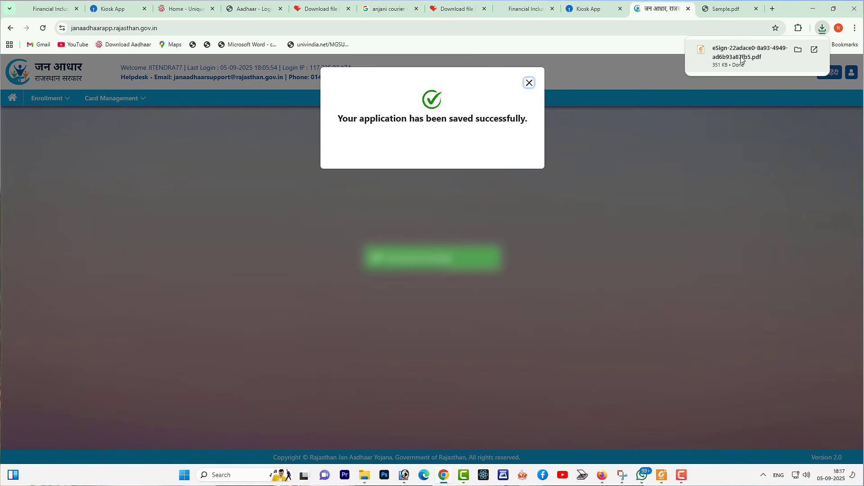
pyautogui.click(741, 57)
pyautogui.click(834, 68)
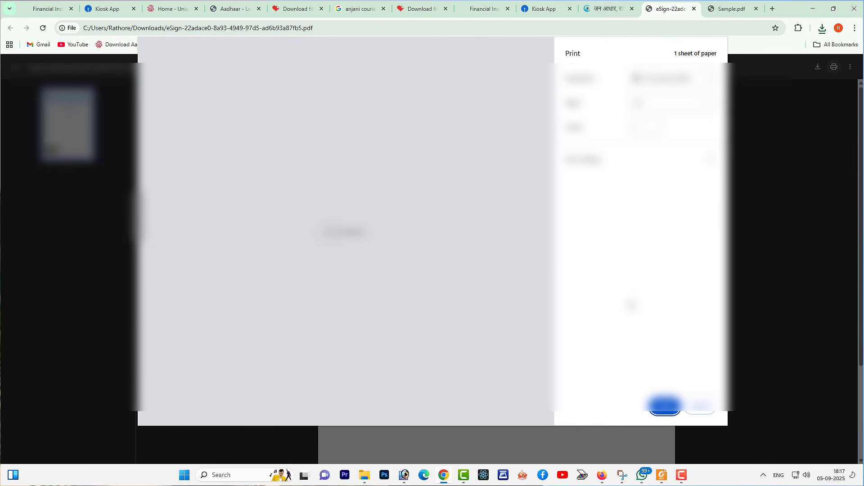